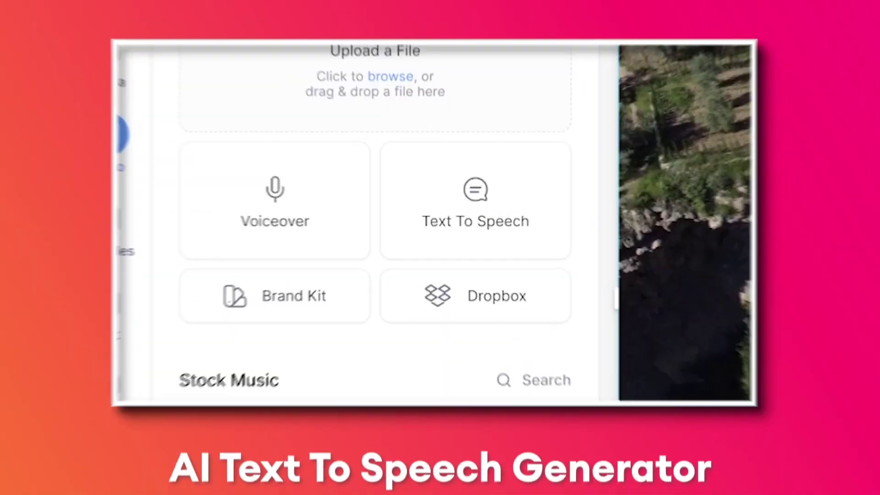
Preview the Text To Speech generator, scrolling through its Language and Voice lists.
click(458, 236)
click(466, 84)
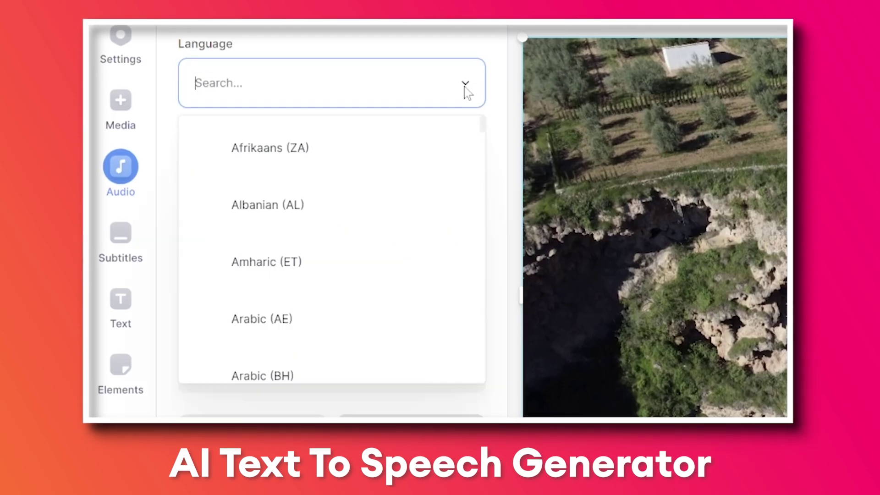
drag(485, 136, 480, 260)
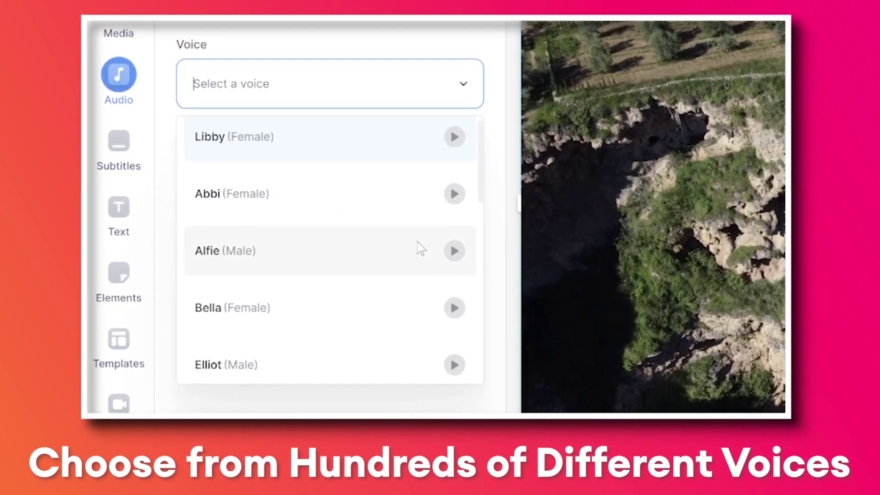
scroll(417, 246, down, 5)
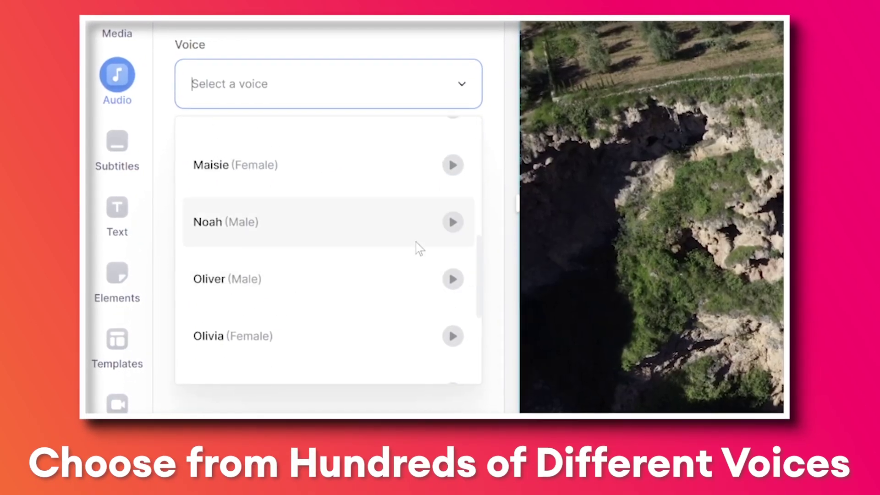
scroll(417, 249, up, 2)
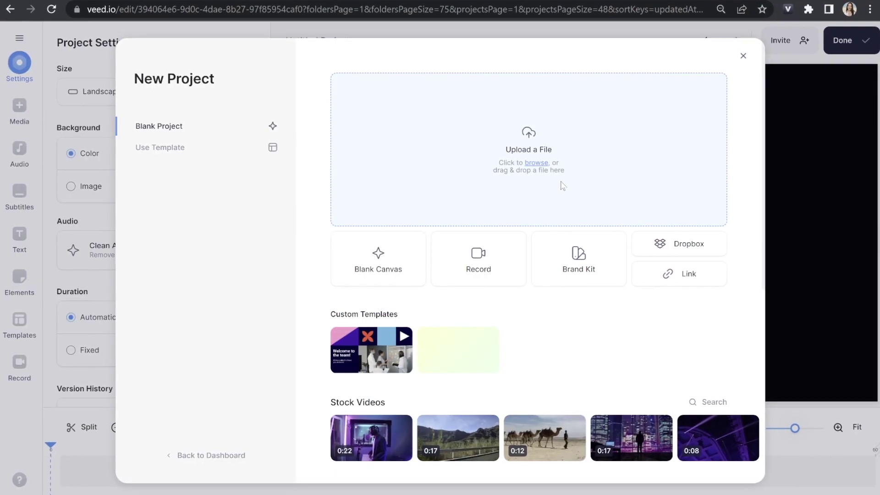
Upload AI TTS Demo Clip.mp4 from the computer into a new project.
click(563, 185)
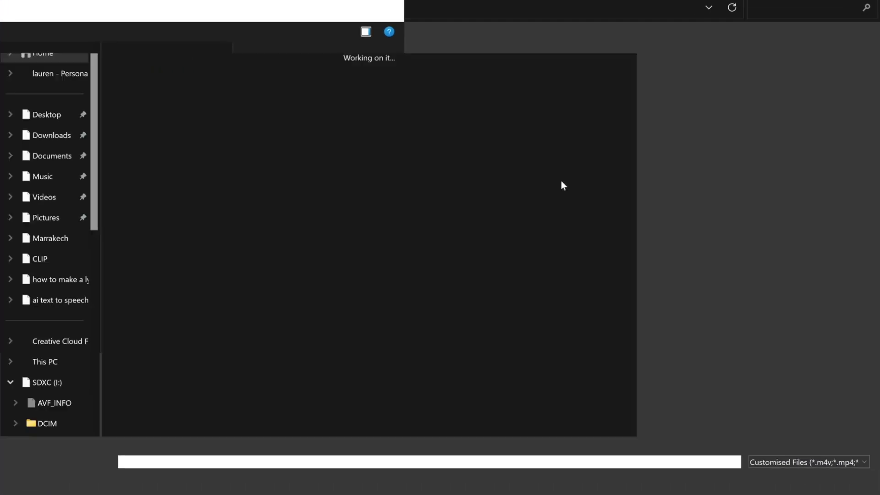
click(142, 188)
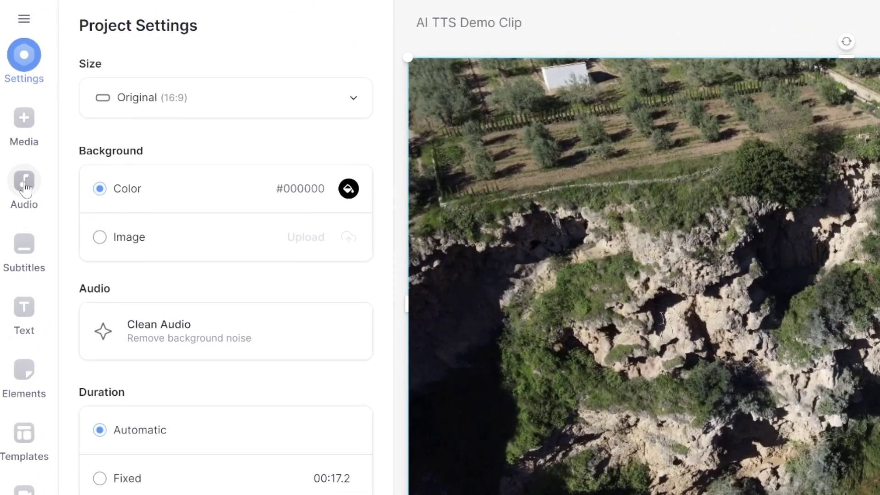
Set the Text To Speech language to English (GB) and the voice to Libby (Female).
click(24, 184)
click(286, 261)
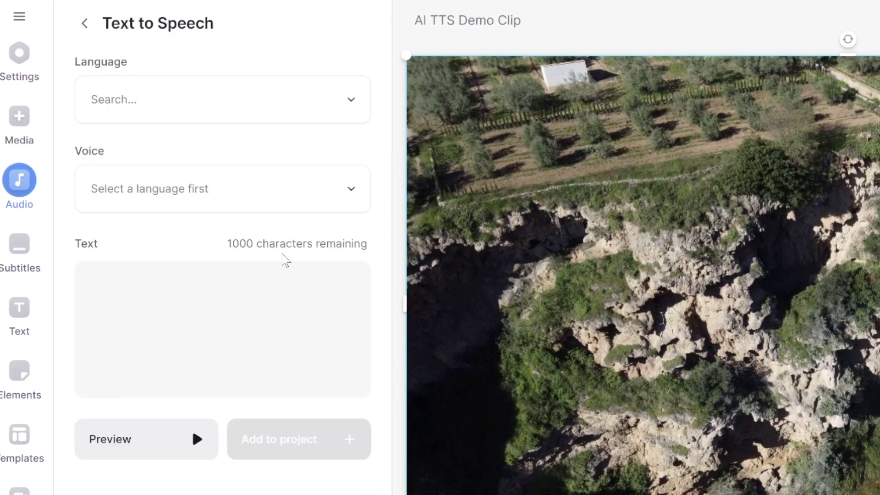
click(352, 108)
scroll(359, 192, down, 10)
scroll(363, 177, down, 10)
scroll(349, 183, up, 20)
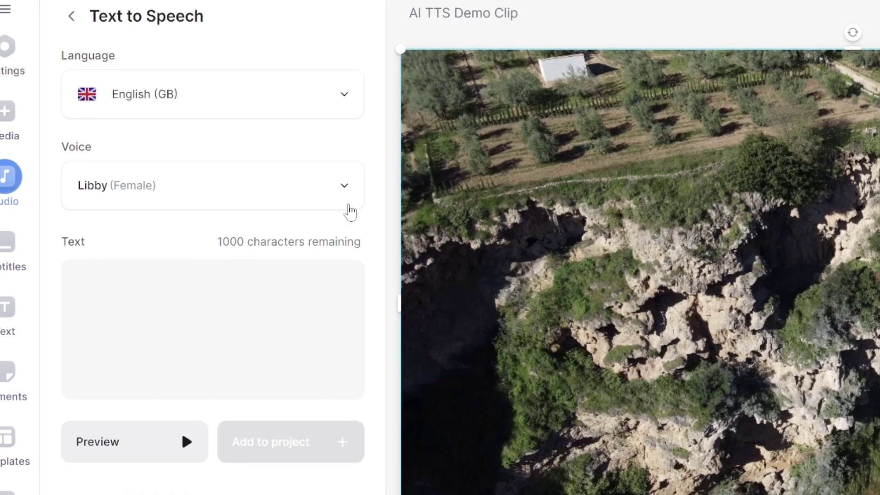
click(347, 191)
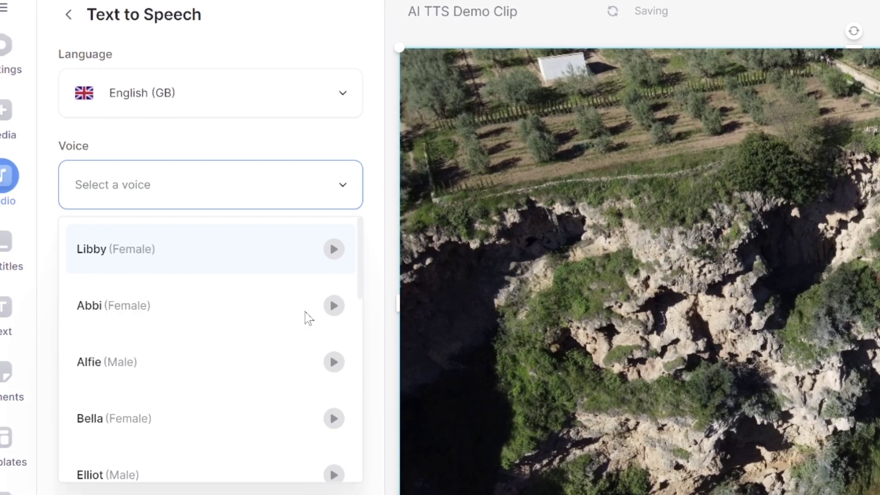
scroll(297, 348, down, 9)
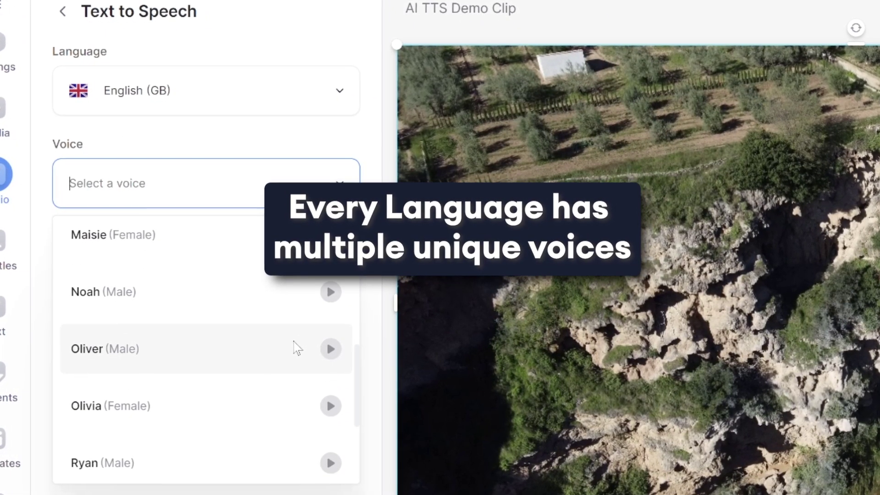
scroll(297, 348, up, 3)
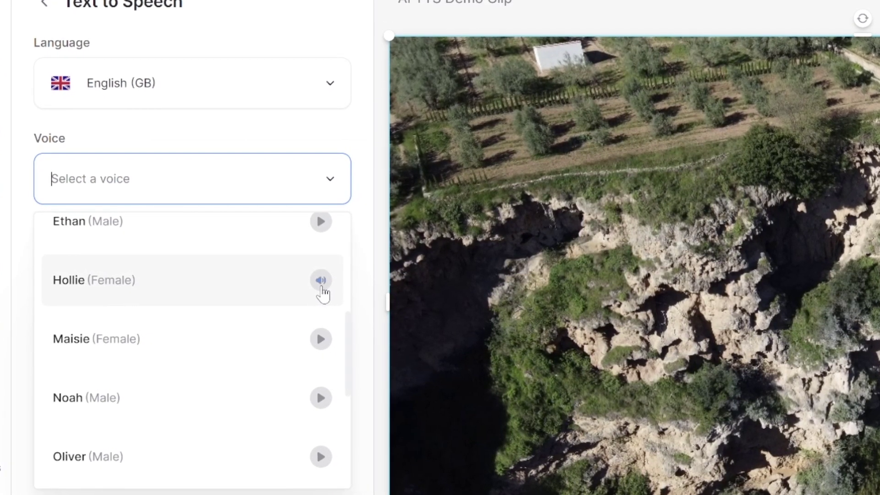
scroll(261, 296, up, 5)
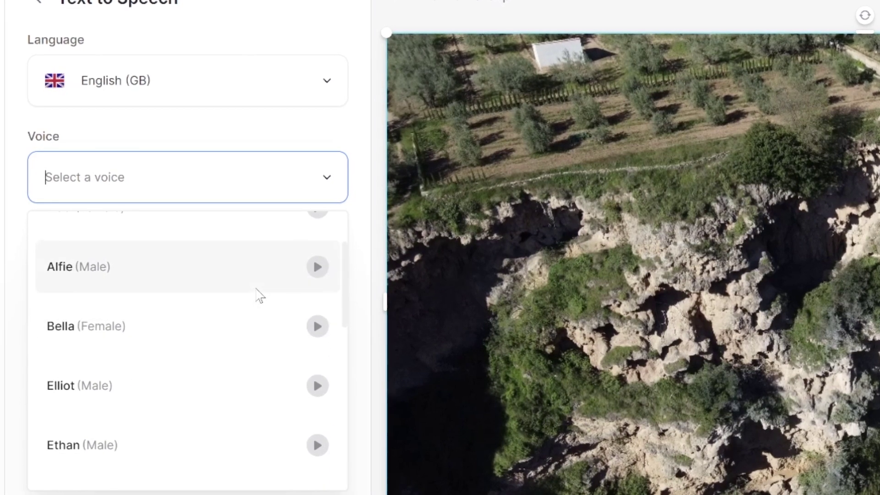
scroll(257, 295, up, 2)
click(189, 260)
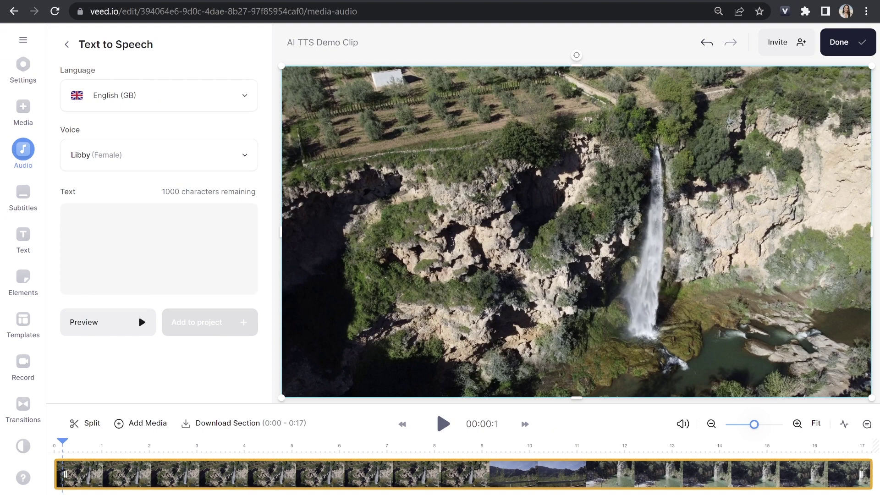
Paste the first two script lines as voiceover text, add it, and align the clip to 0:00.
key(alt+Tab)
drag(565, 236, 200, 224)
key(ctrl+c)
key(alt+Tab)
click(124, 219)
key(ctrl+v)
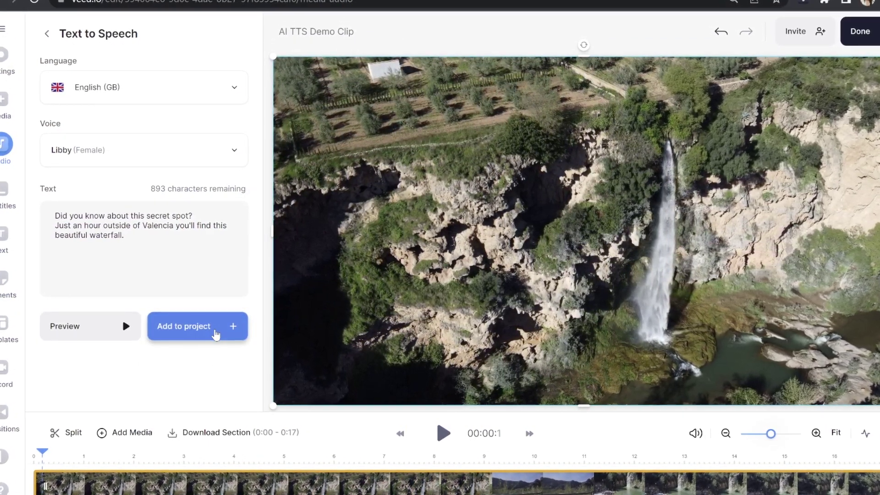
click(215, 332)
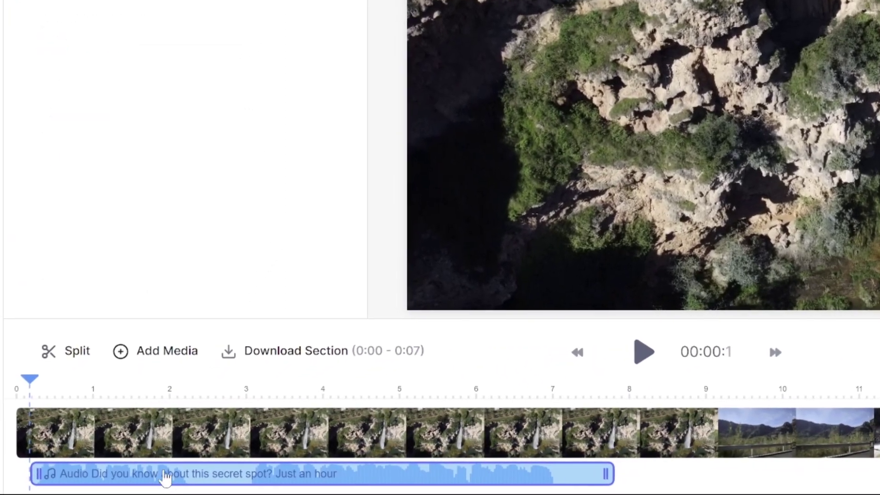
drag(165, 476, 126, 469)
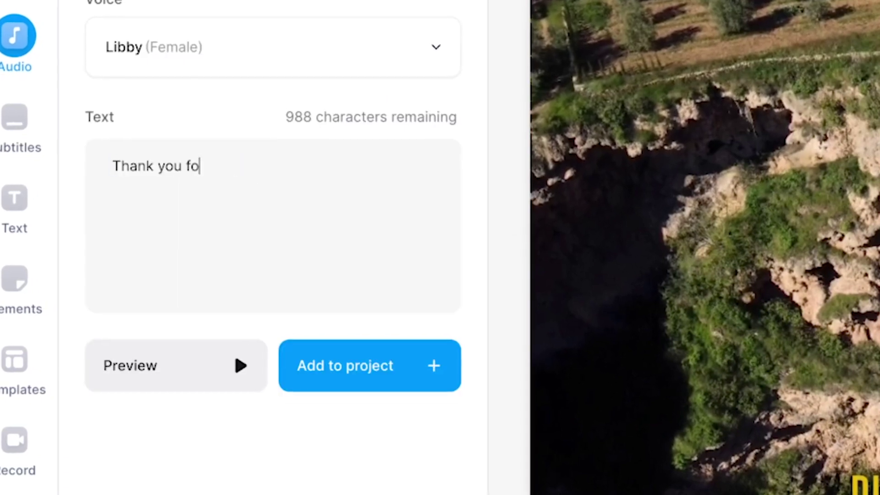
click(405, 23)
scroll(272, 218, down, 10)
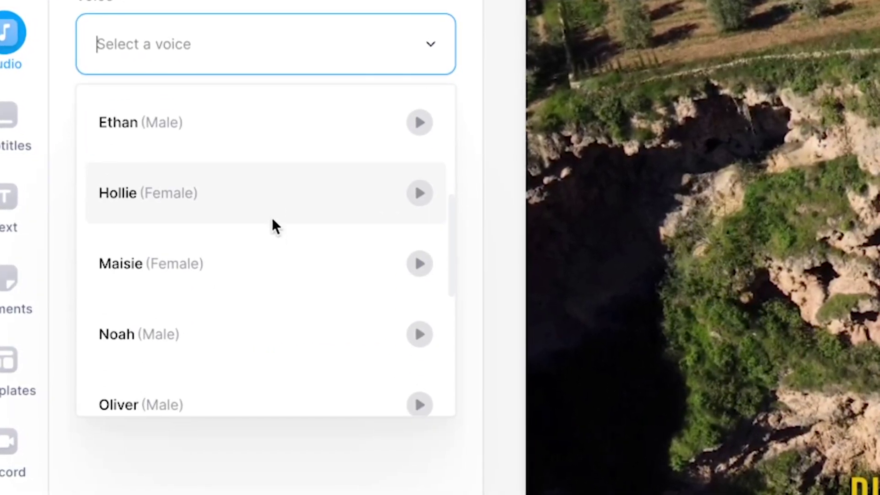
scroll(270, 220, down, 3)
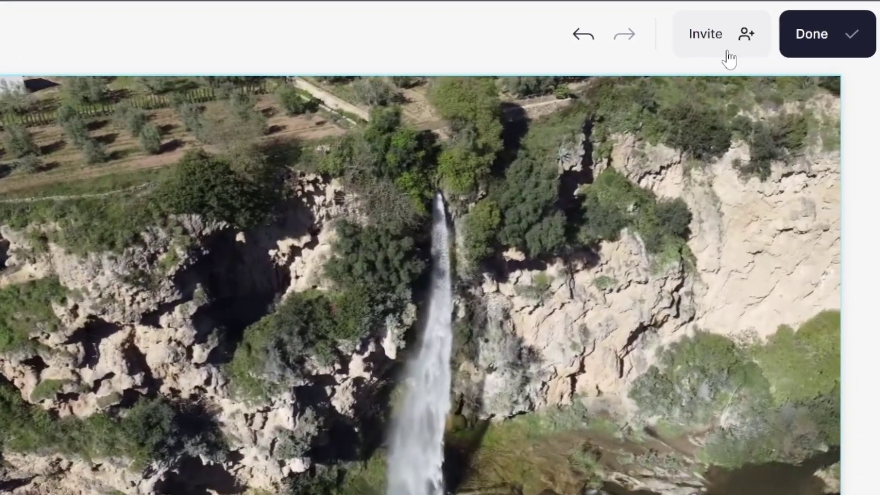
Export the video in HD quality and show its download formats.
click(809, 37)
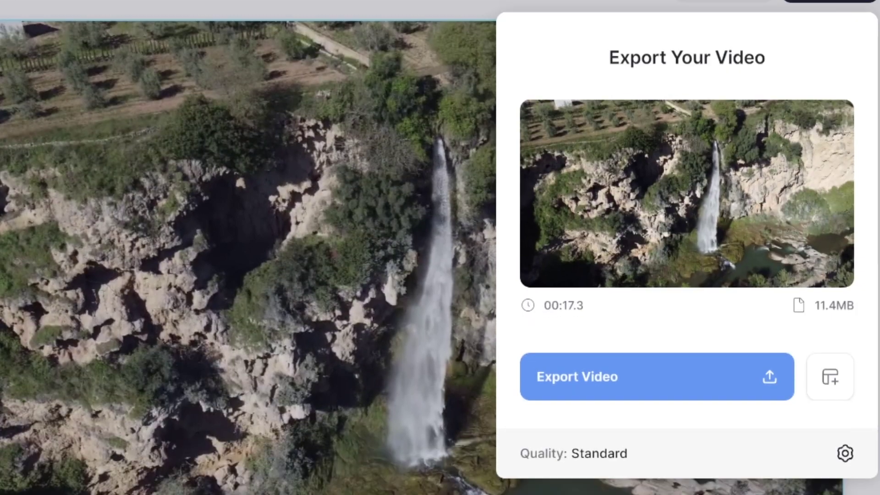
click(606, 454)
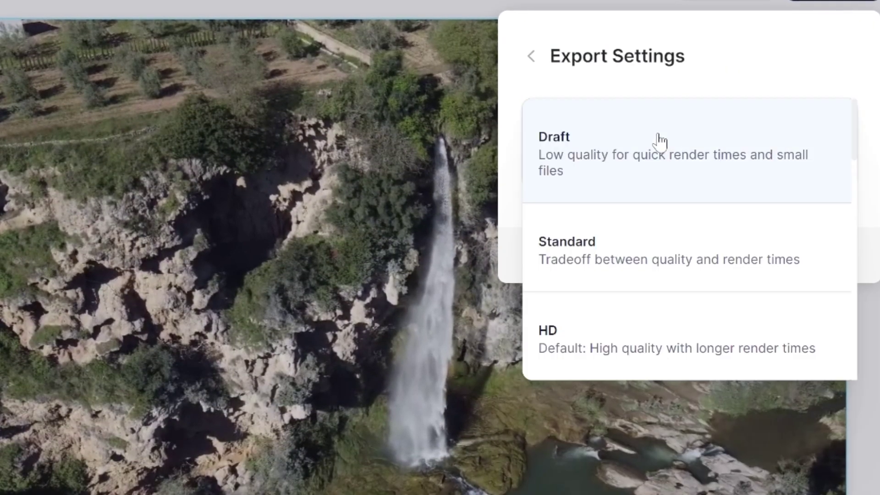
click(532, 56)
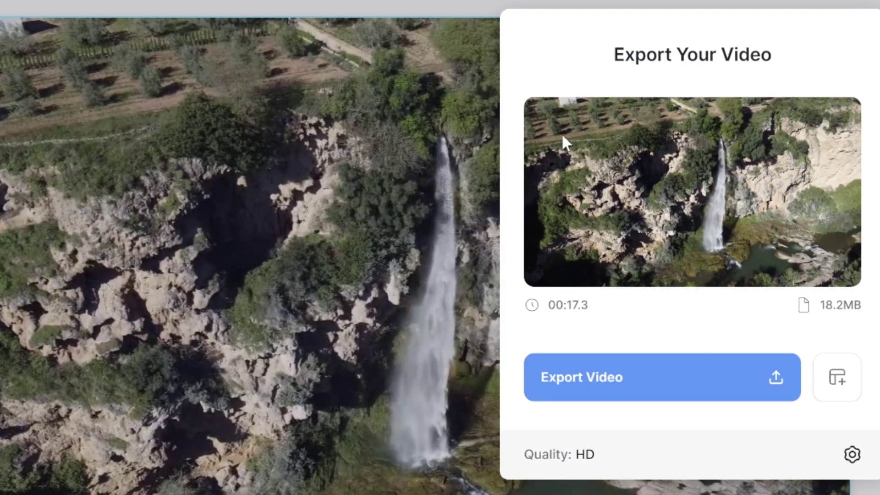
click(603, 386)
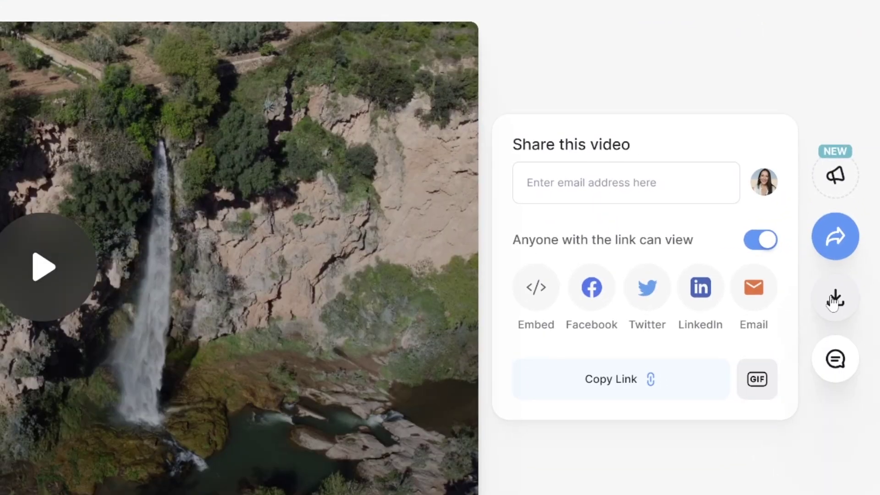
click(846, 301)
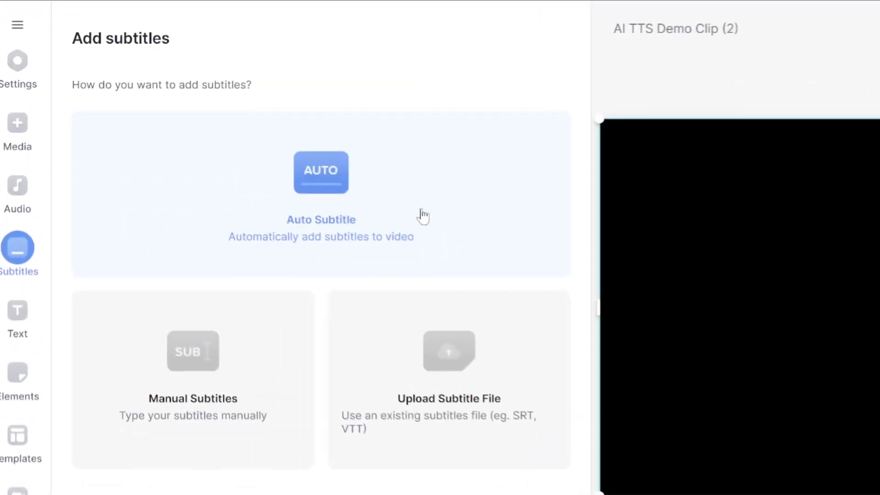
Start English auto subtitles, then upload AI TTS Demo Clip (2).mp4 from Downloads.
click(294, 169)
click(480, 146)
click(479, 145)
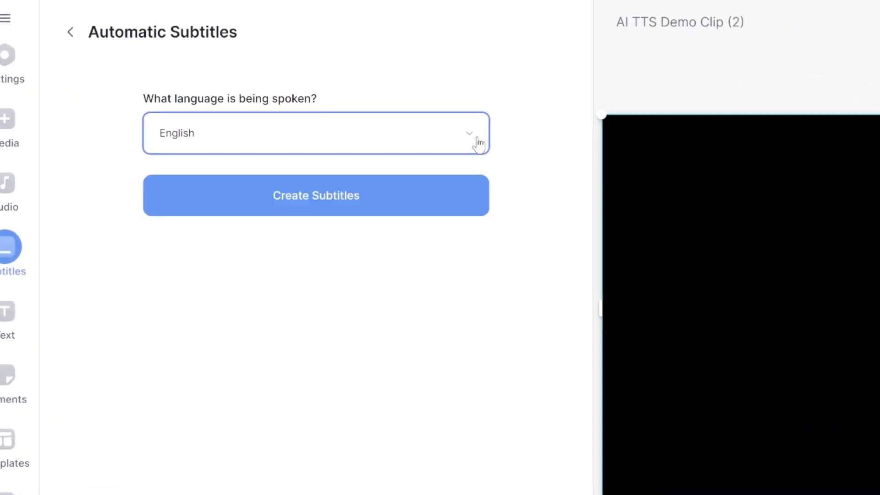
click(411, 205)
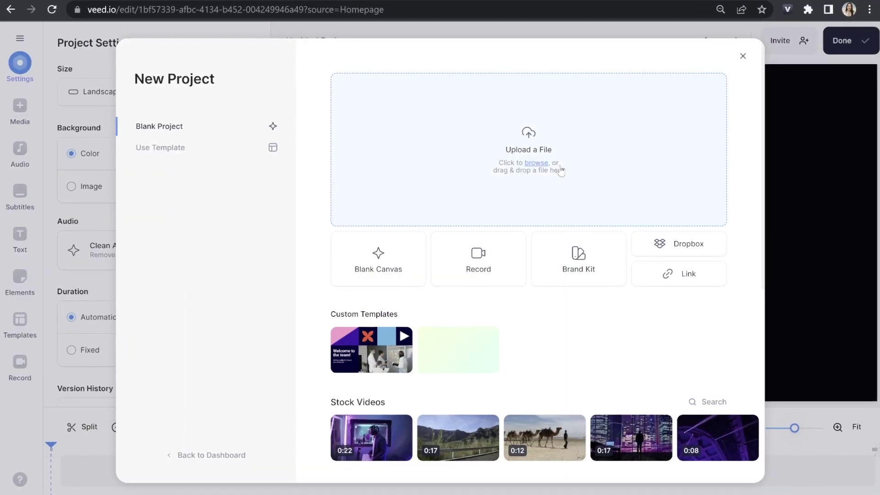
click(564, 168)
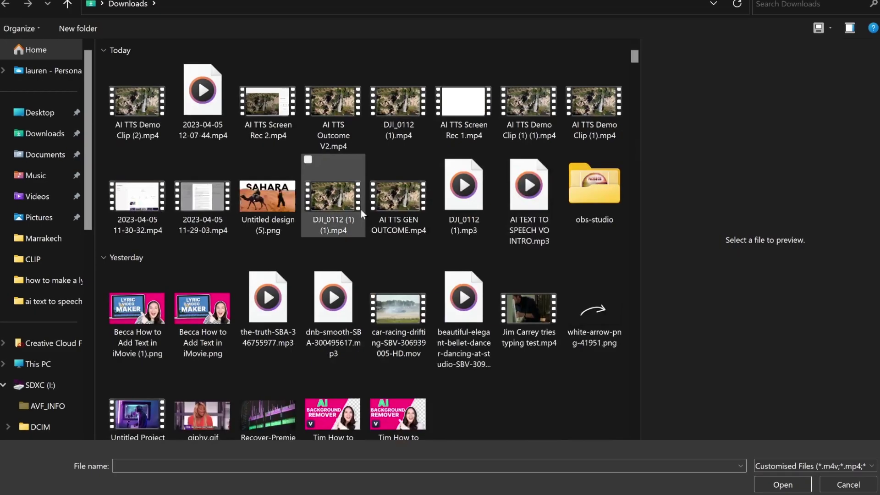
double_click(157, 117)
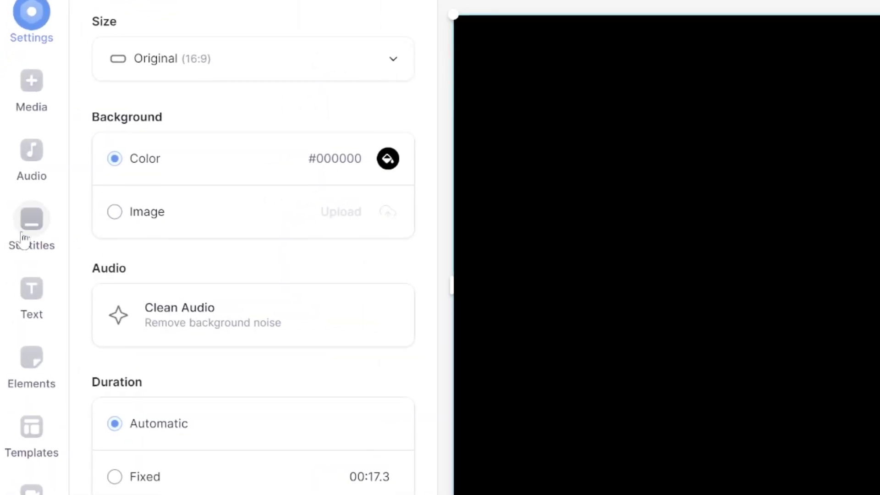
Create auto subtitles for the clip with English as the spoken language.
click(24, 238)
click(479, 184)
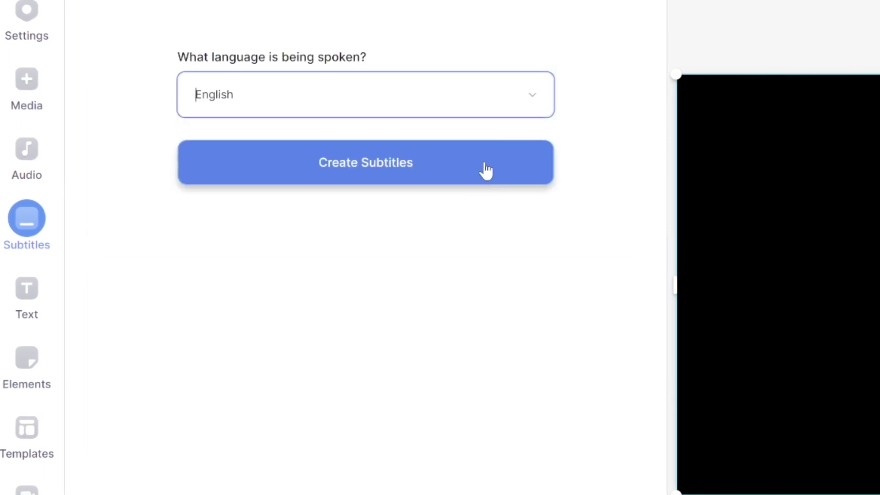
click(540, 102)
click(471, 161)
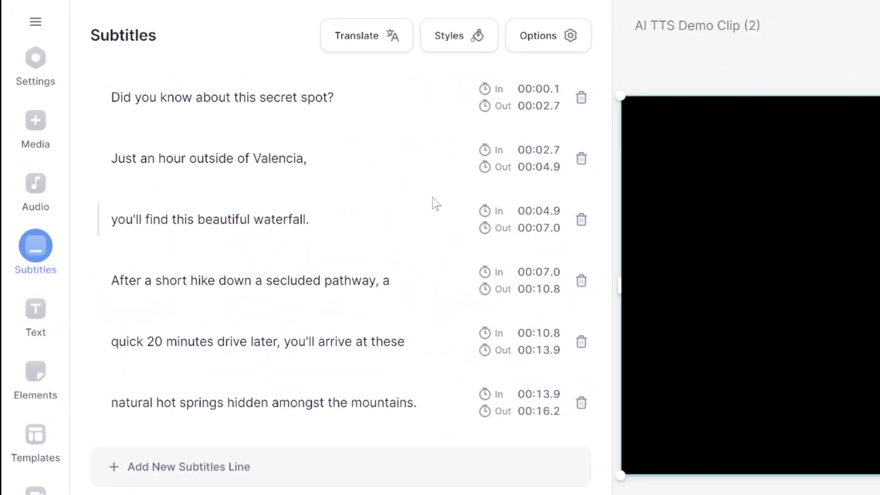
Correct the ending of the word 'spot' in the first subtitle line.
click(317, 92)
key(BackSpace)
key(BackSpace)
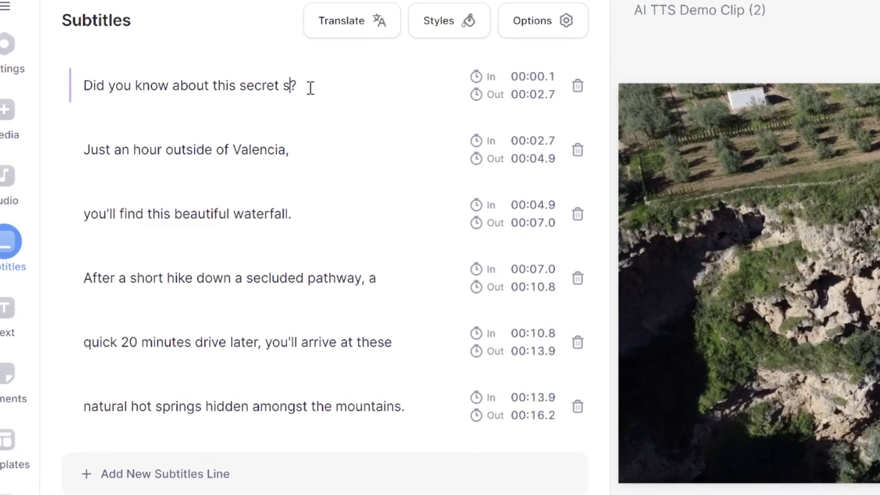
text(ot)
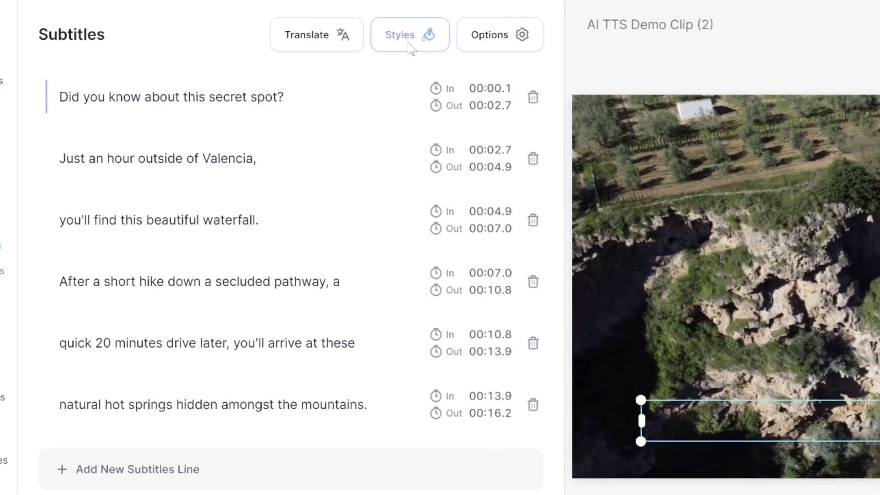
Style the subtitles in Bebas Neue at 36px with yellow text colour.
click(302, 47)
click(229, 172)
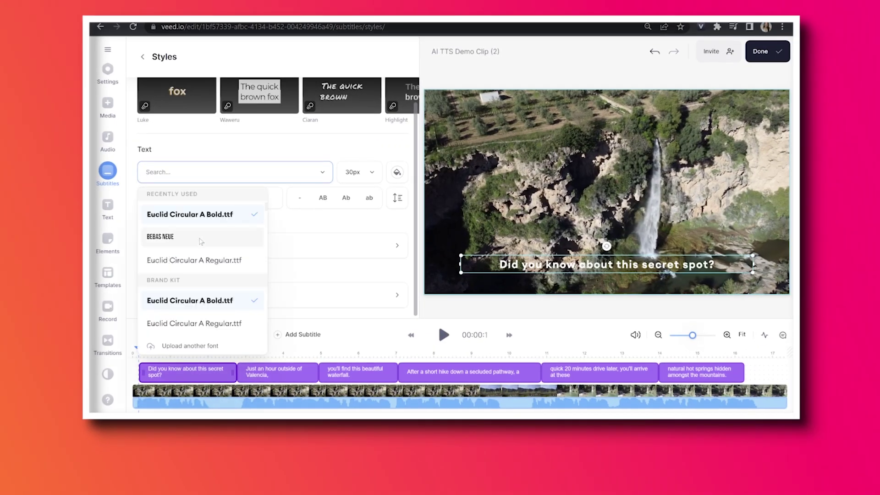
click(183, 236)
click(359, 172)
click(355, 270)
click(397, 171)
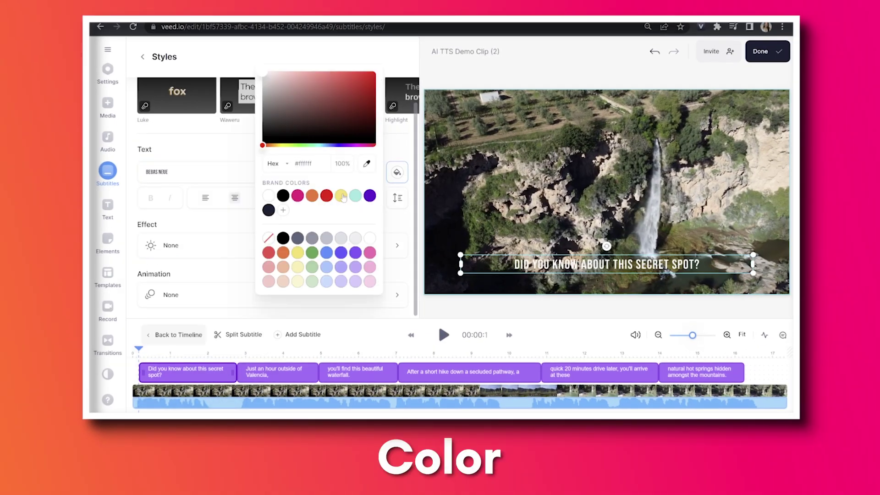
drag(263, 144, 277, 145)
click(393, 232)
Give the subtitles a Shadow effect and the Karaoke animation.
click(344, 245)
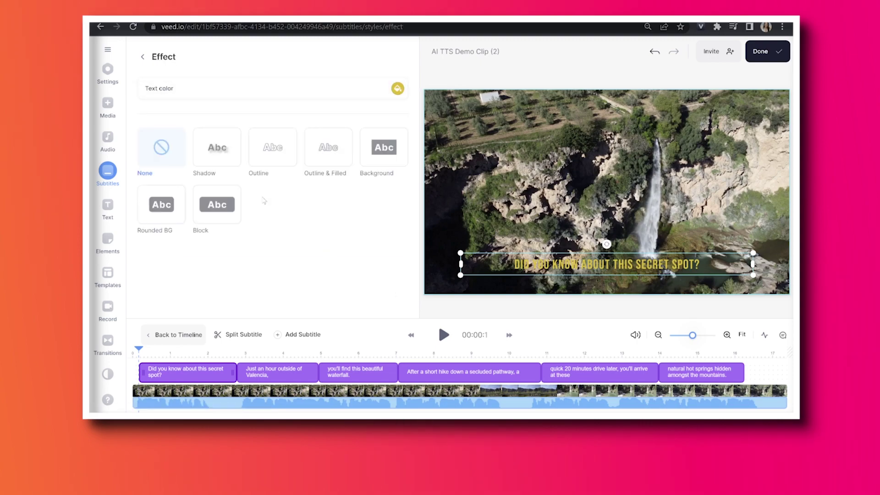
click(217, 147)
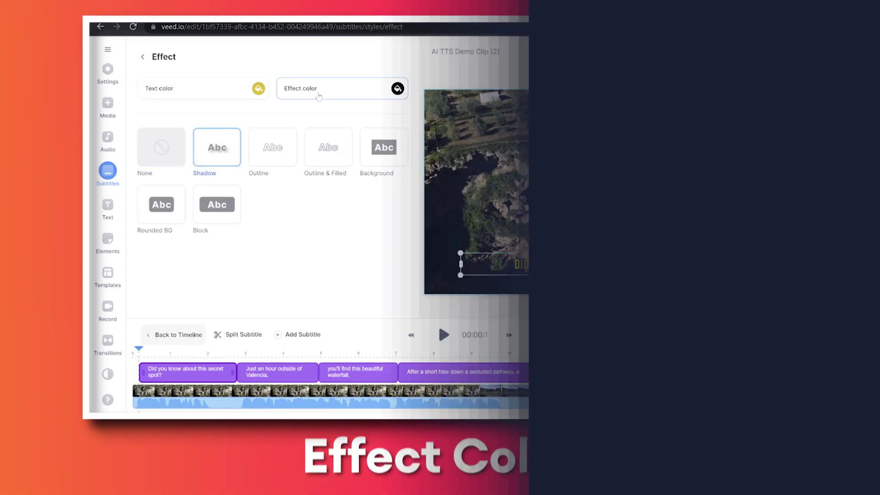
click(318, 92)
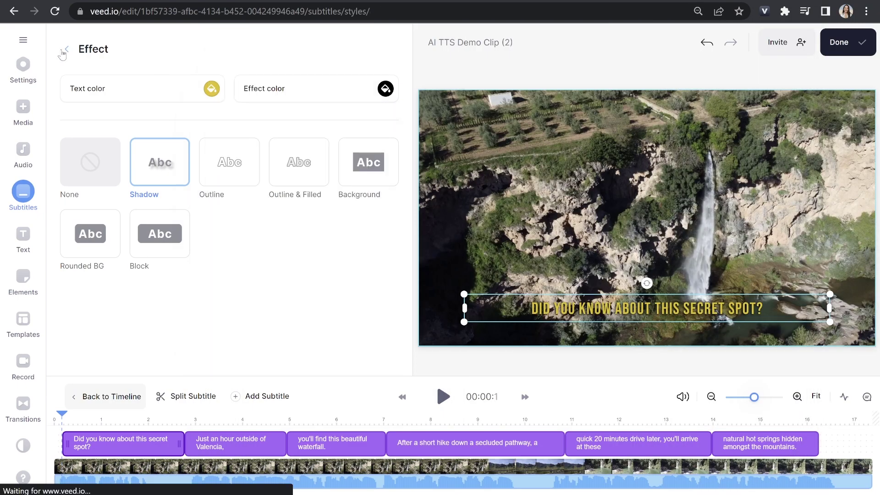
click(63, 52)
click(150, 347)
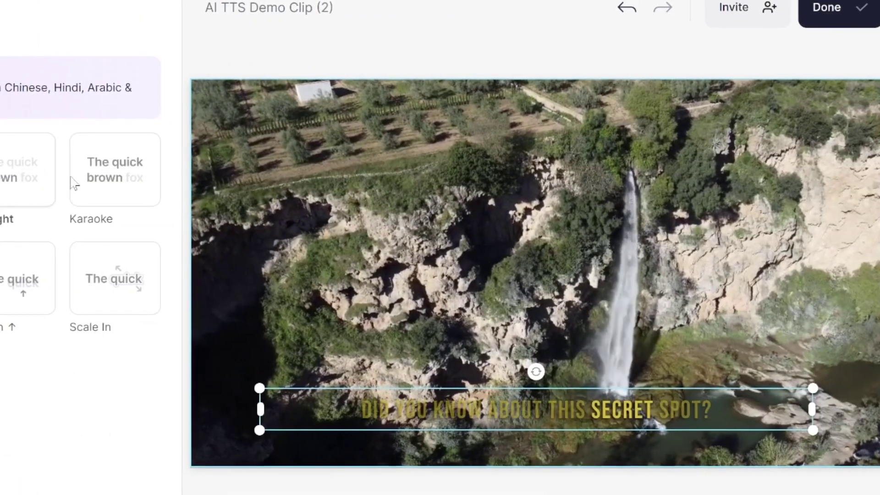
click(533, 190)
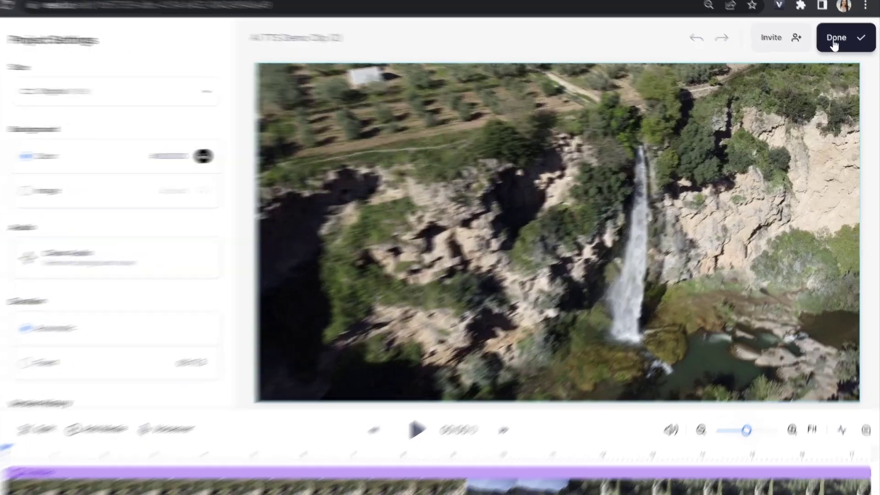
Export the subtitled video at HD quality and show the MP4, MP3 and GIF download options.
click(840, 40)
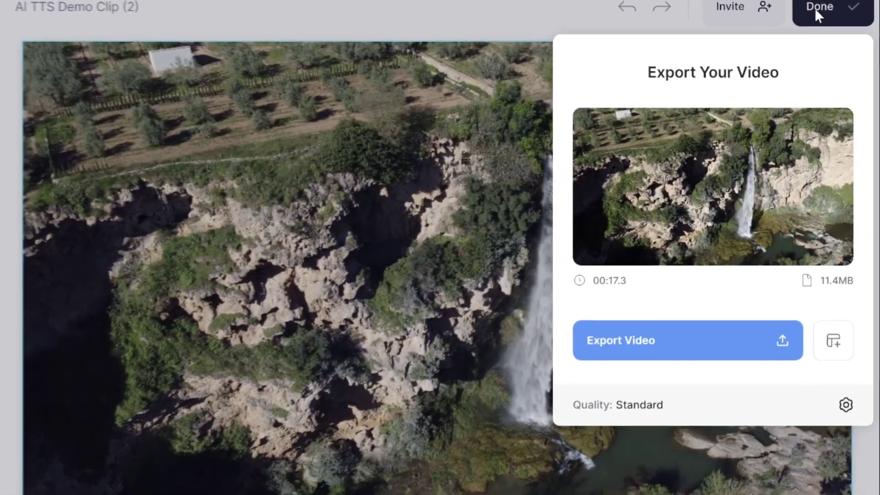
click(623, 410)
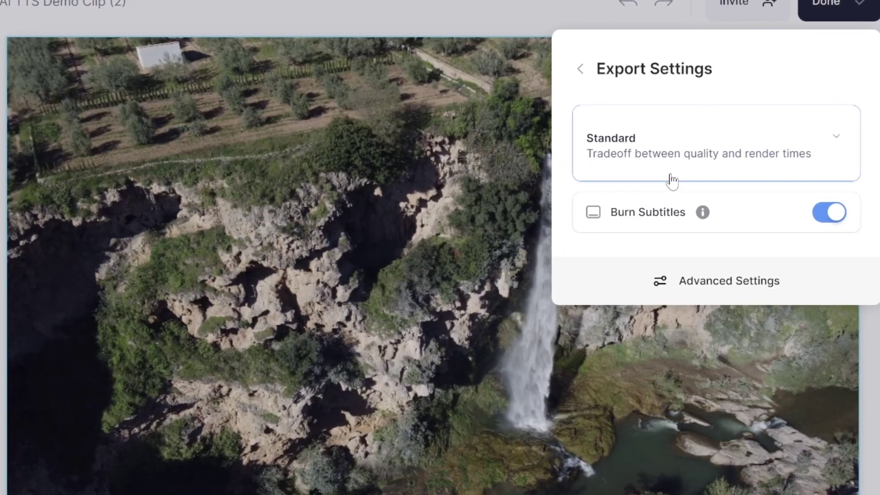
click(668, 181)
click(655, 314)
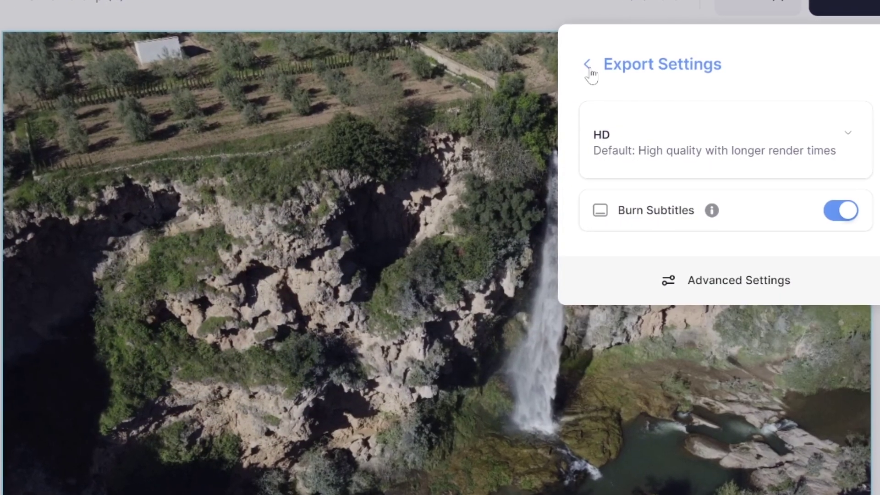
click(585, 68)
click(703, 338)
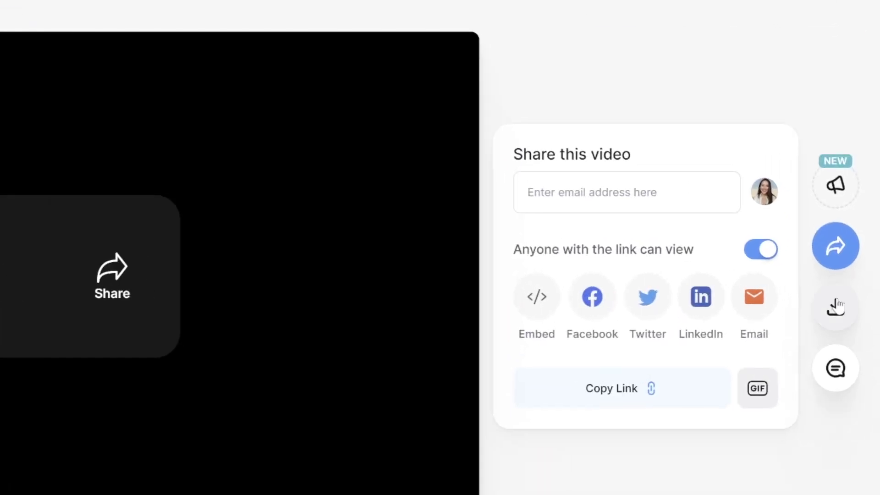
click(837, 307)
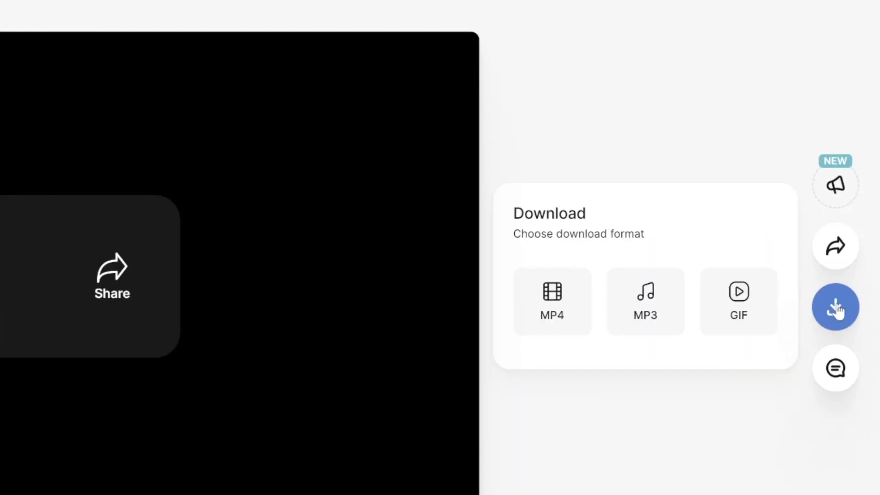